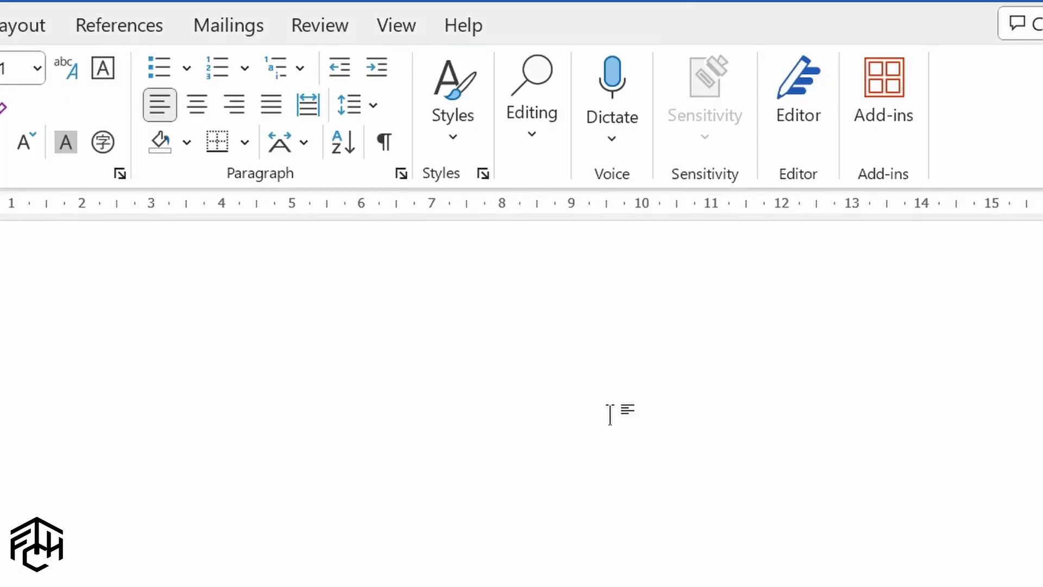
Step: Dictate the four opening Mom and Nina lines, ending with Nina's "I have $14.00" line
click(619, 143)
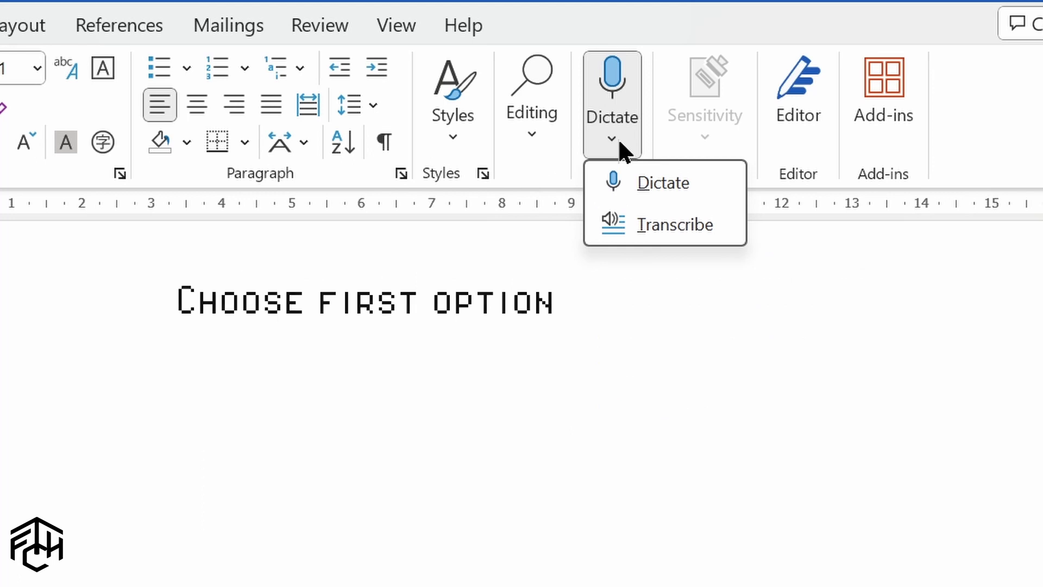
click(723, 191)
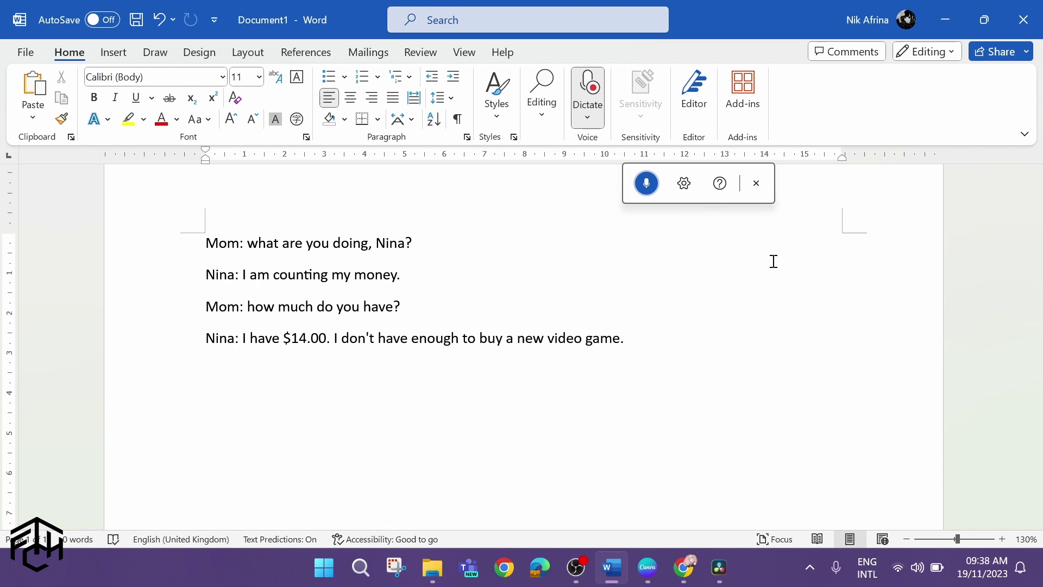
Step: Stop dictating and save settings with auto-punctuation On, English (United States), and the AMD microphone array
click(650, 185)
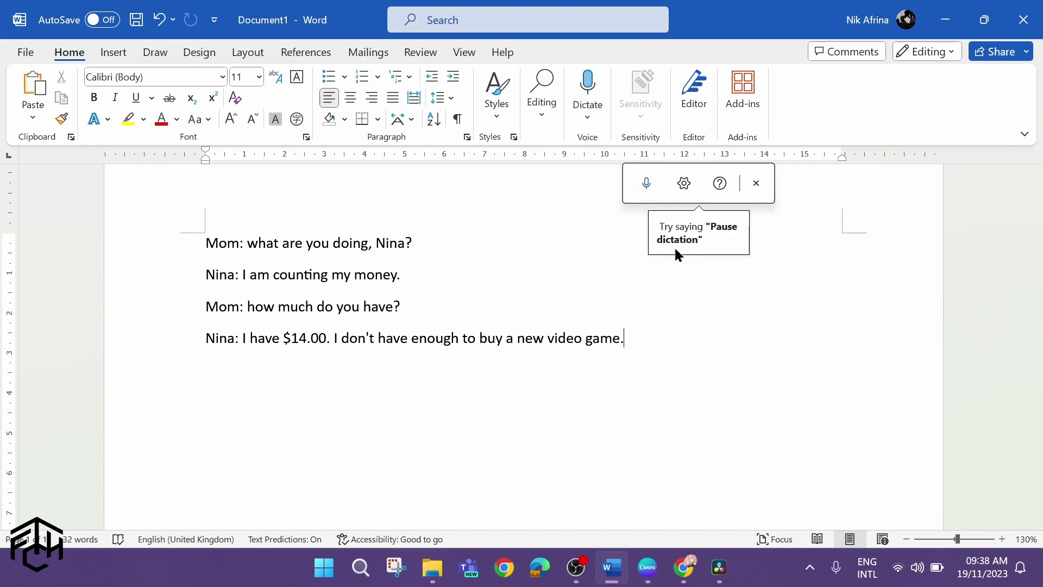
click(684, 183)
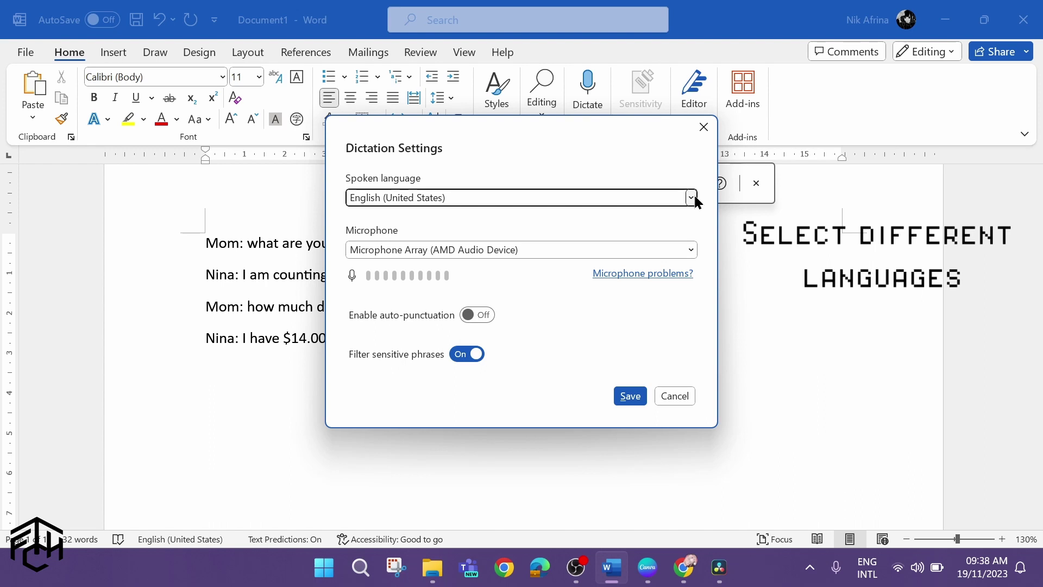
click(692, 198)
mouse_move(691, 239)
mouse_down()
mouse_move(696, 435)
mouse_move(689, 198)
mouse_up()
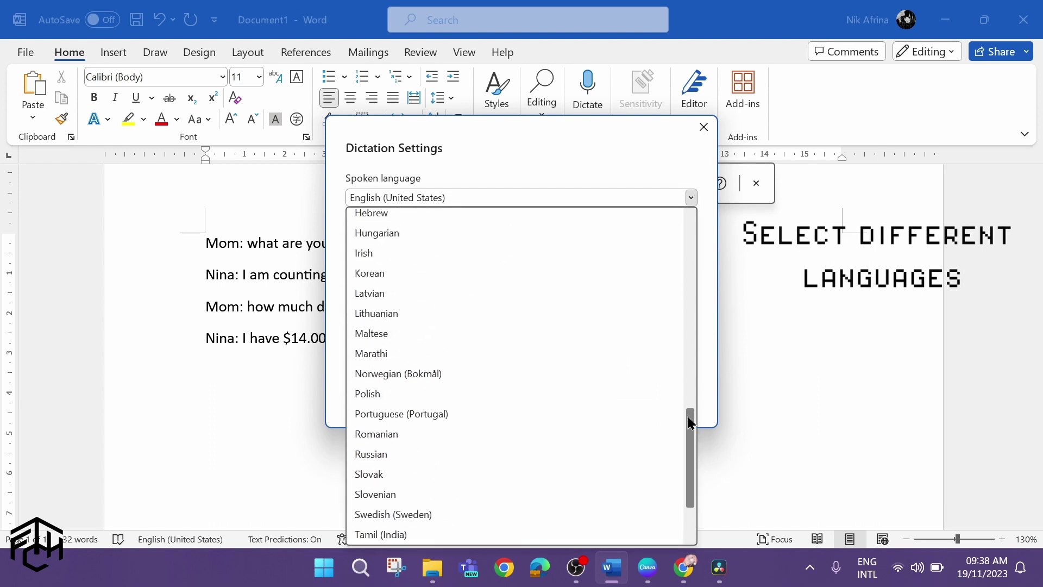
click(692, 200)
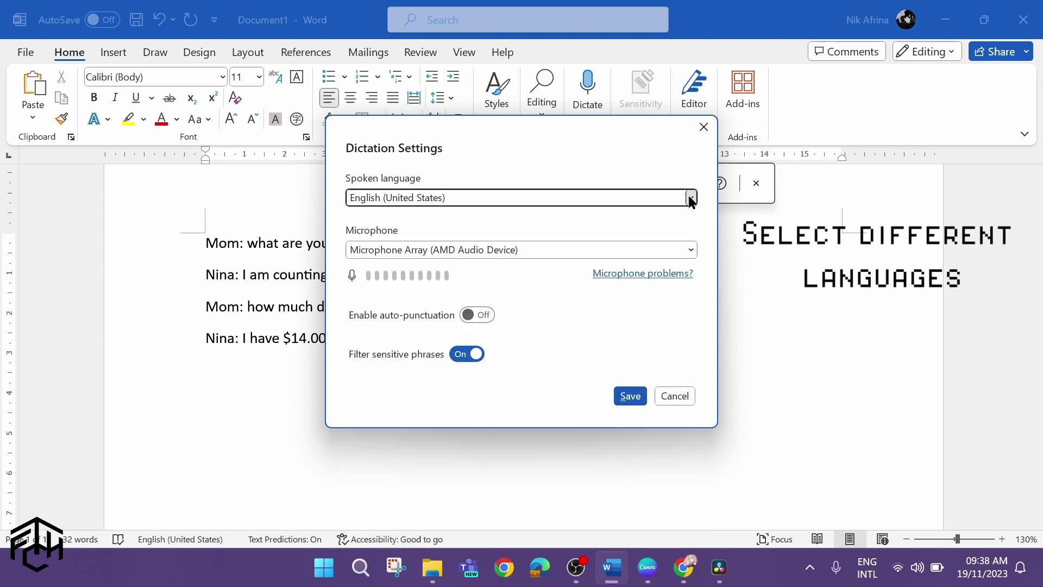
click(692, 251)
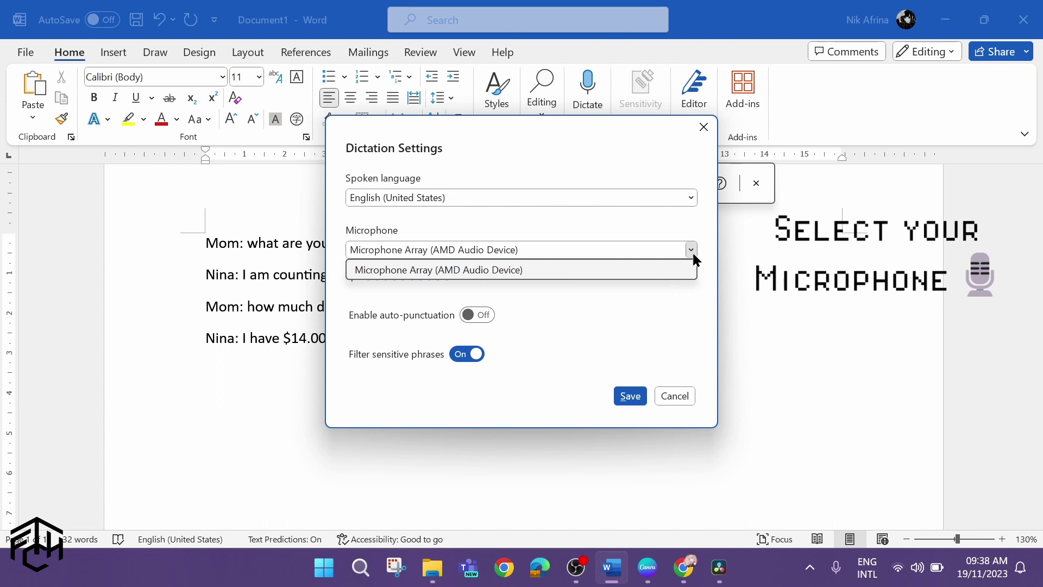
click(624, 270)
click(481, 321)
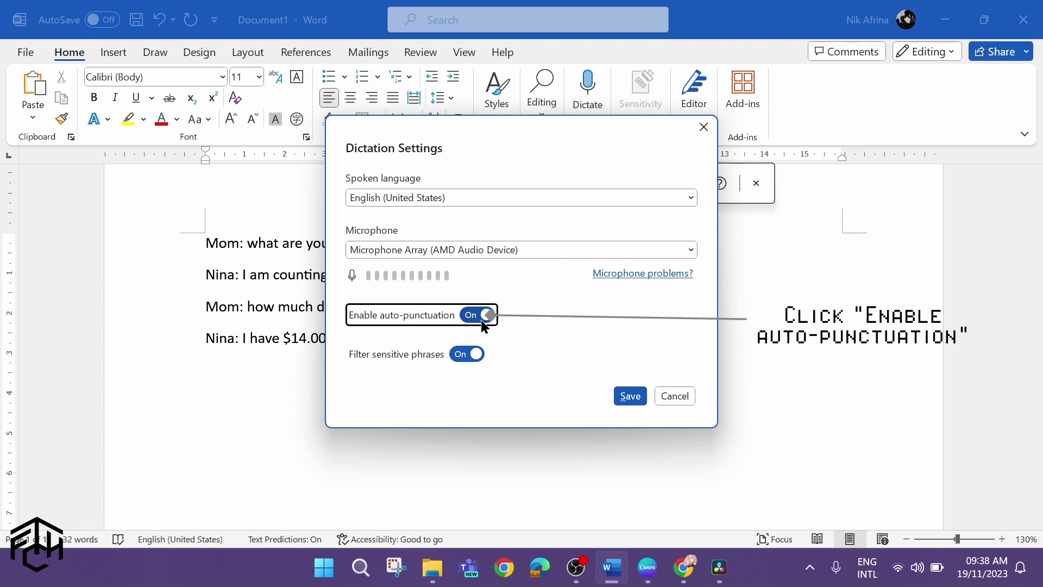
click(629, 397)
Step: Dictate four more lines with Alt+`, ending "I think it's fun to spend money, don't you?"
scroll(630, 453, down, 2)
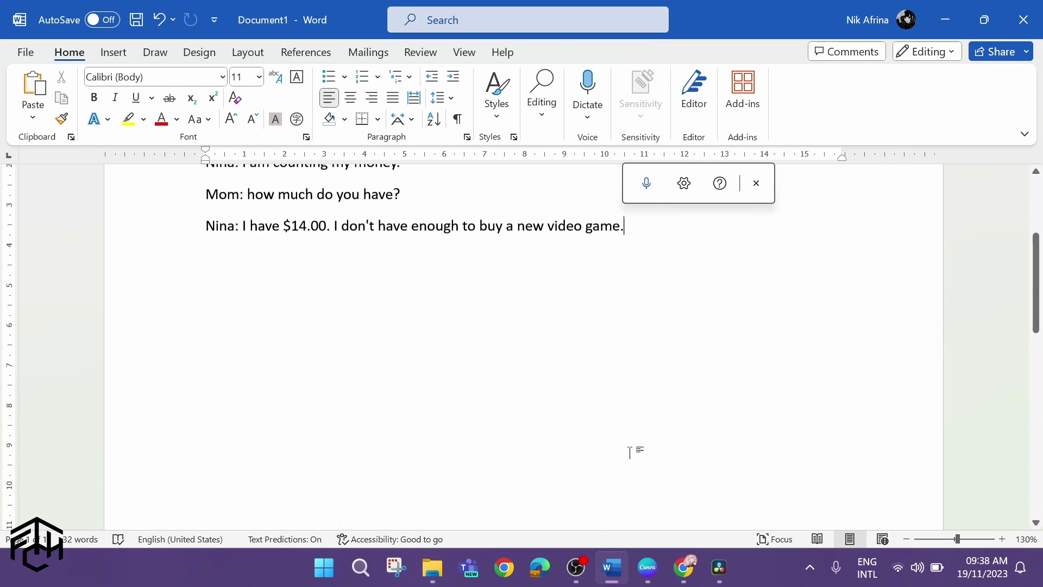
scroll(630, 452, down, 1)
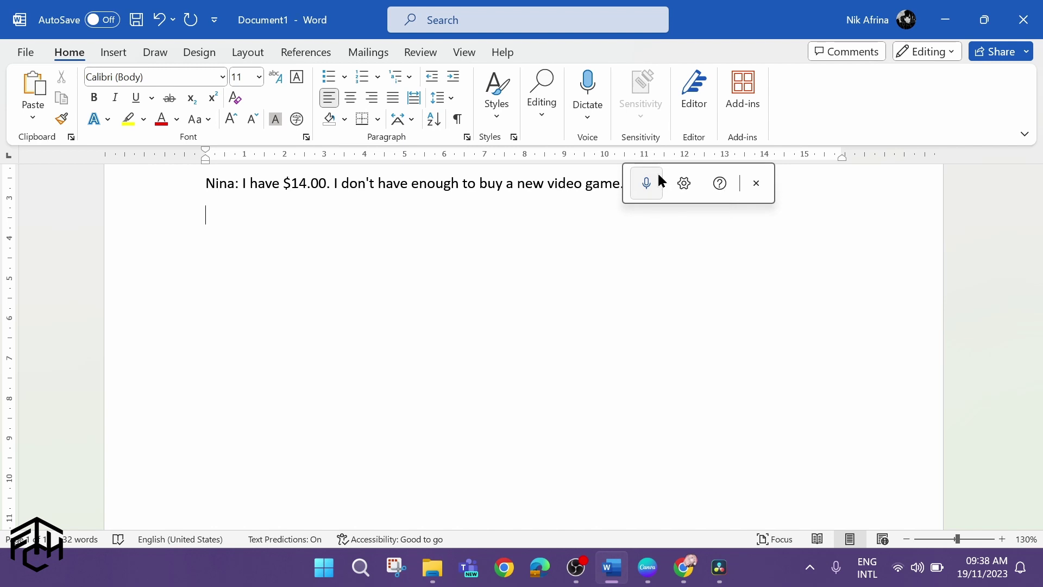
key(alt+grave)
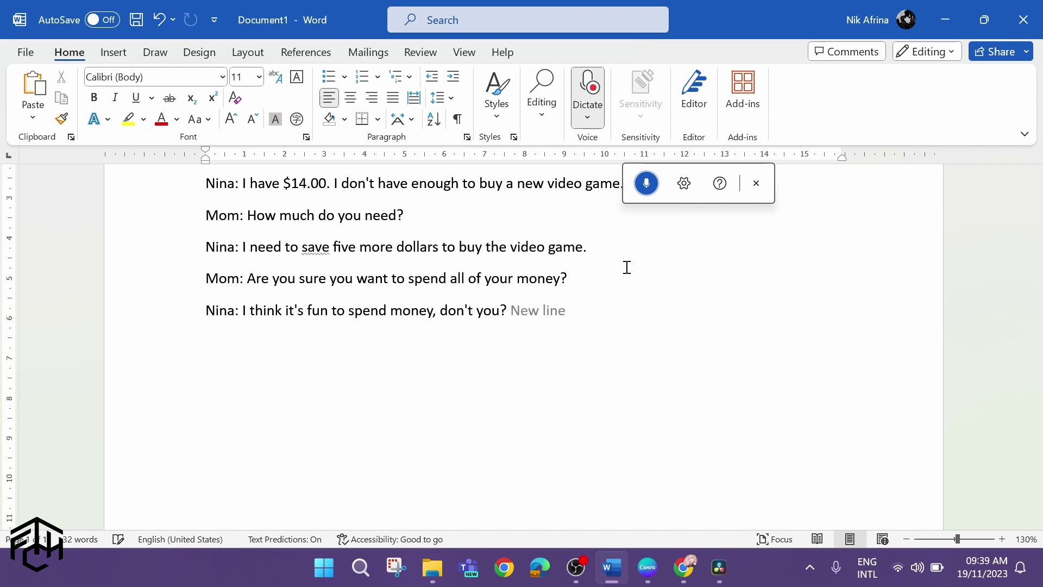
scroll(620, 304, down, 3)
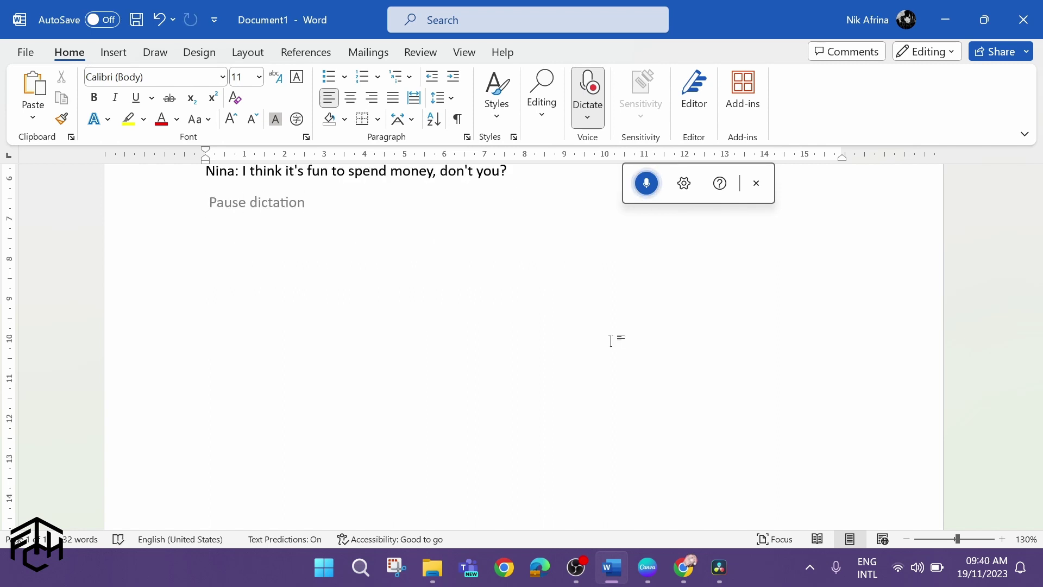
Step: Restart dictation from the dictation toolbar below the eight-line dialogue
click(645, 198)
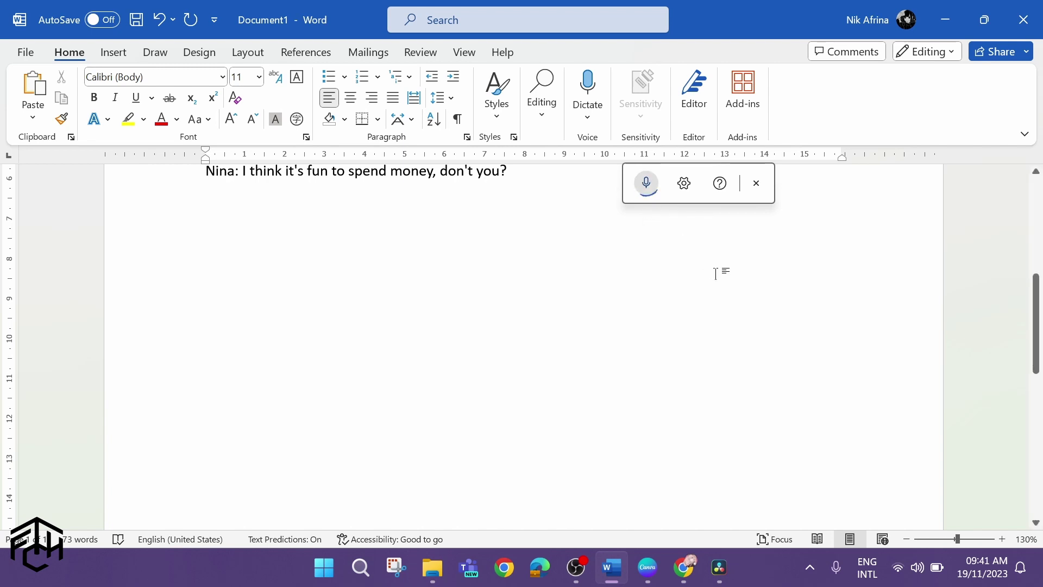